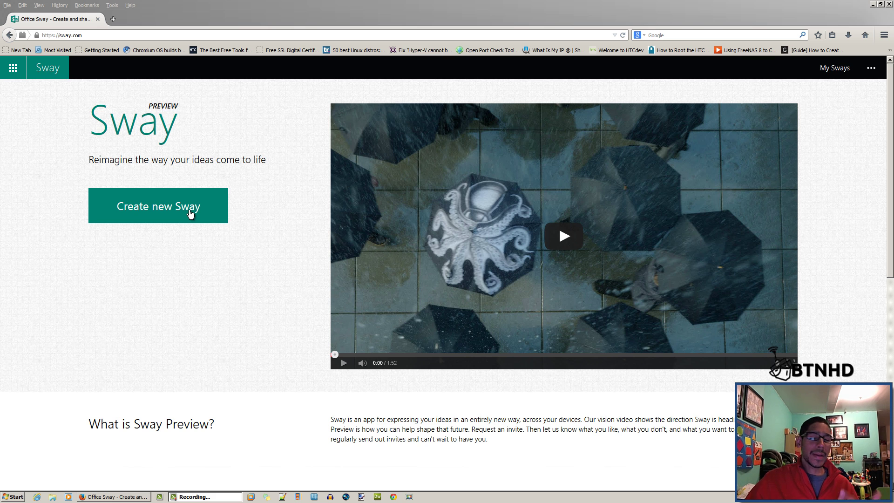
# Create a new blank Sway from the sway.com landing page
pyautogui.click(9, 77)
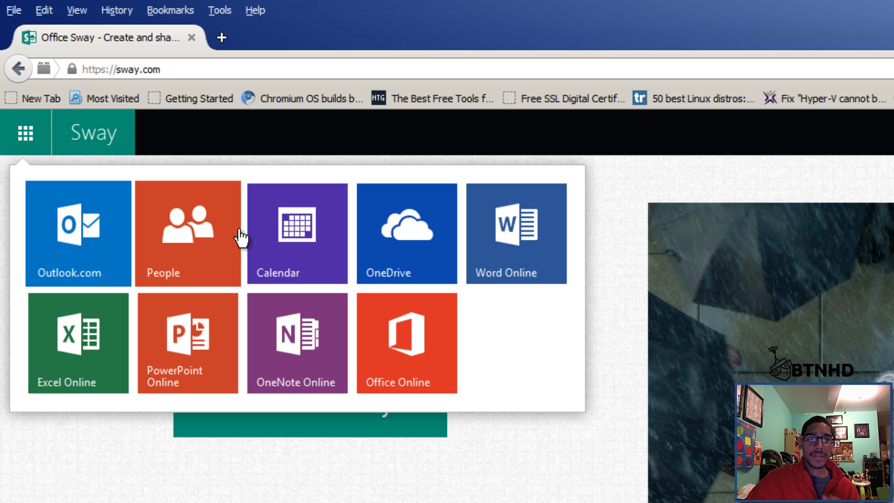
pyautogui.click(407, 479)
pyautogui.click(313, 428)
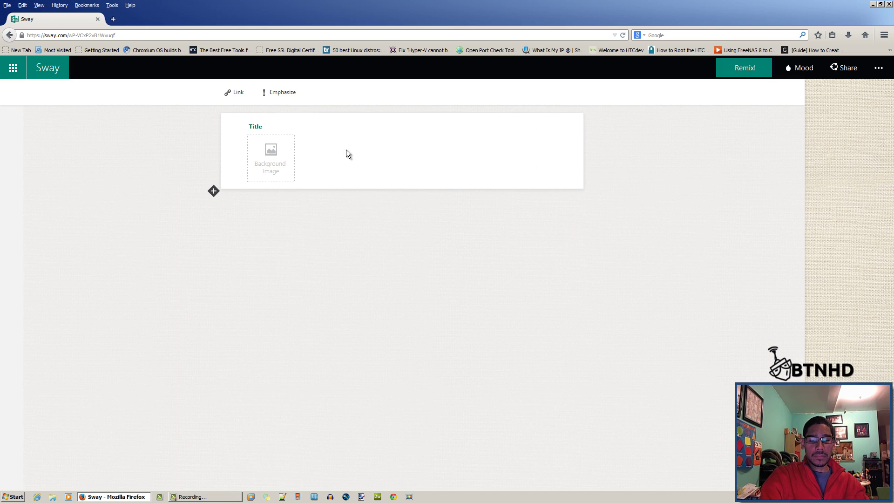
# Title the Sway 'BJTechNews' and apply Emphasize to the title text
pyautogui.write('BJTE')
pyautogui.press('BackSpace')
pyautogui.write('echNews')
pyautogui.doubleClick(346, 149)
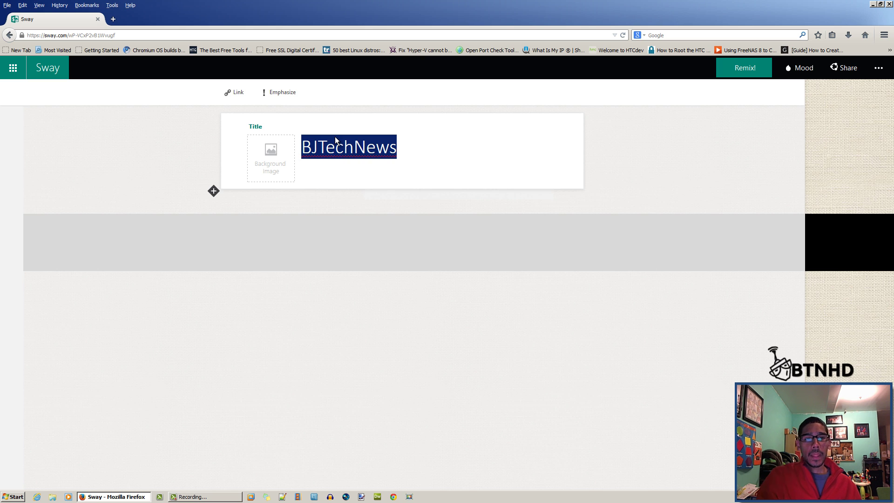
pyautogui.click(285, 96)
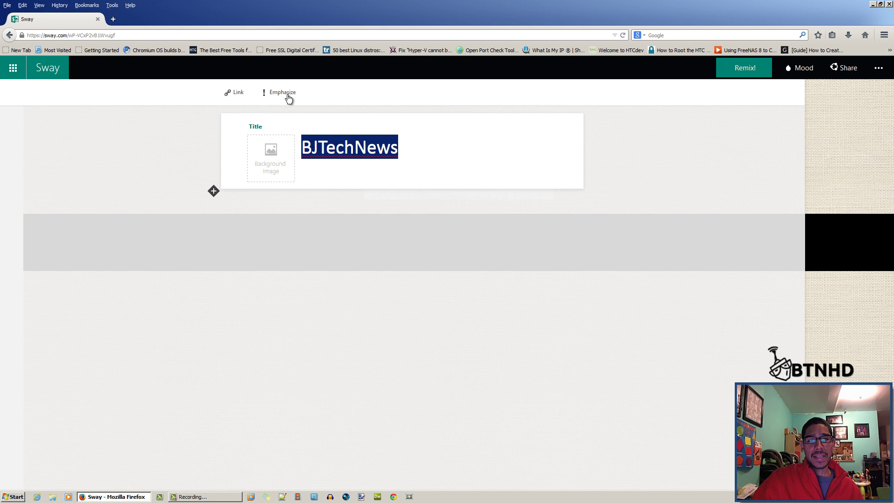
pyautogui.click(420, 148)
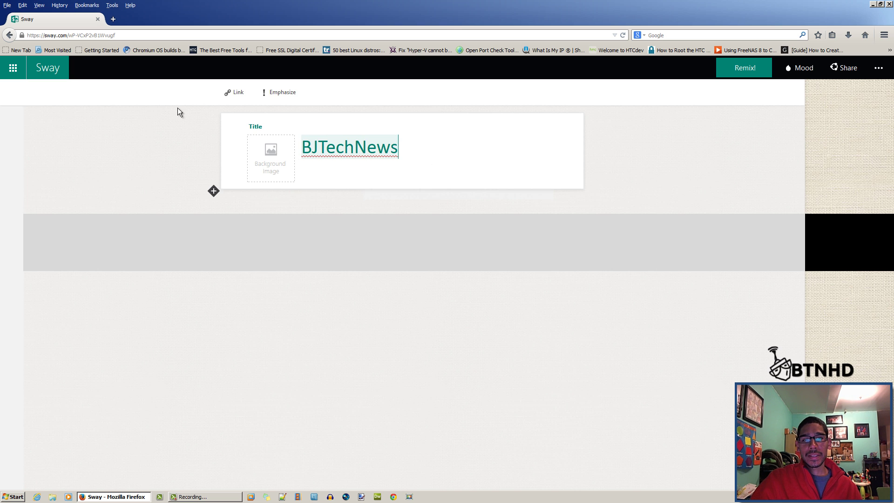
pyautogui.doubleClick(322, 139)
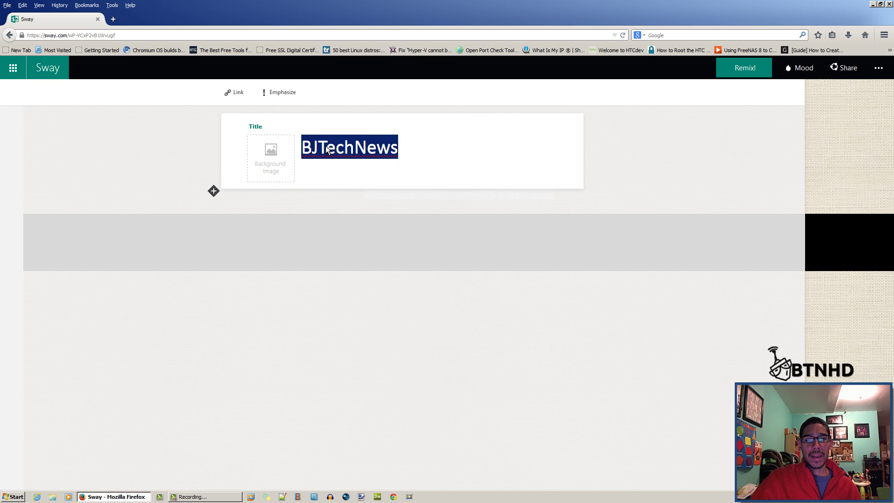
pyautogui.click(236, 92)
pyautogui.click(397, 303)
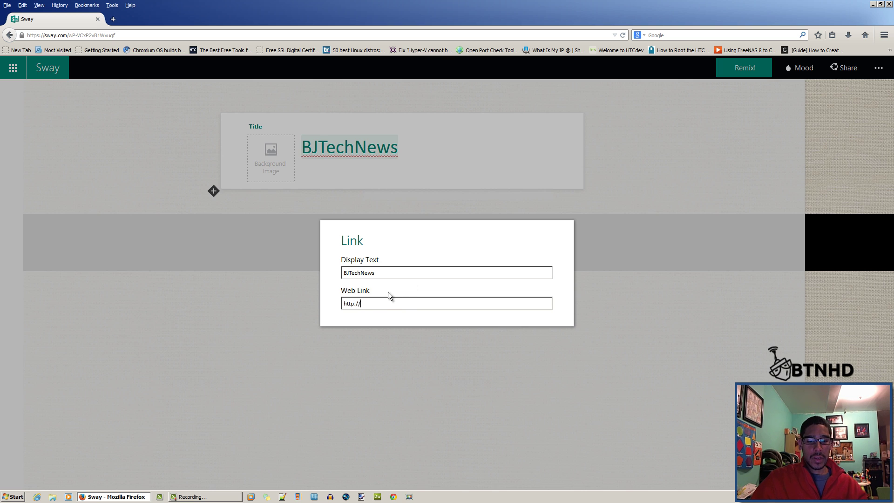
pyautogui.write('bjtechnews.org')
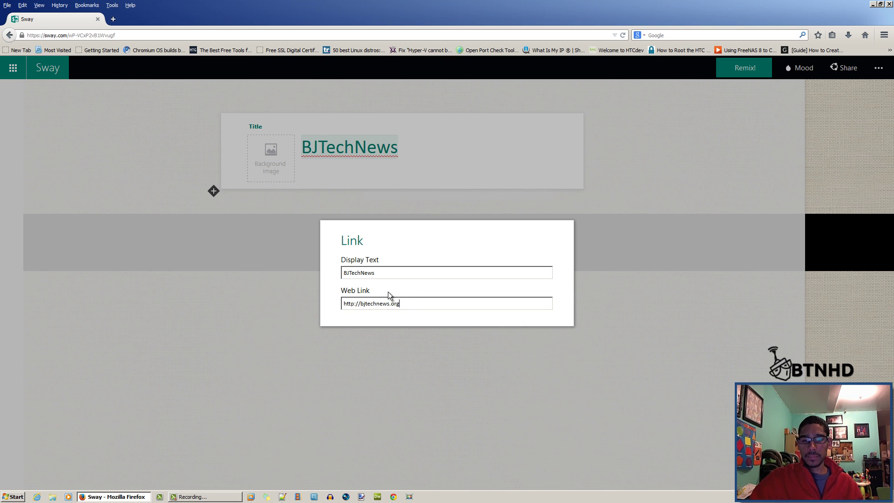
pyautogui.press('Return')
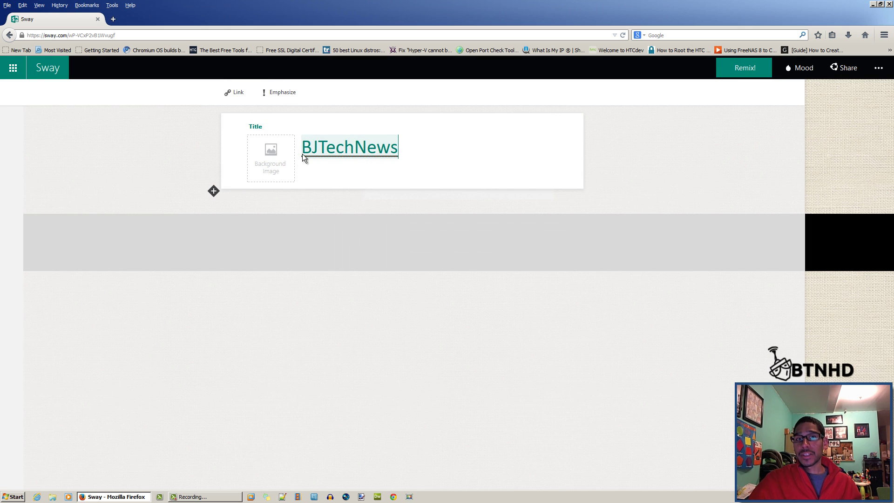
pyautogui.click(236, 92)
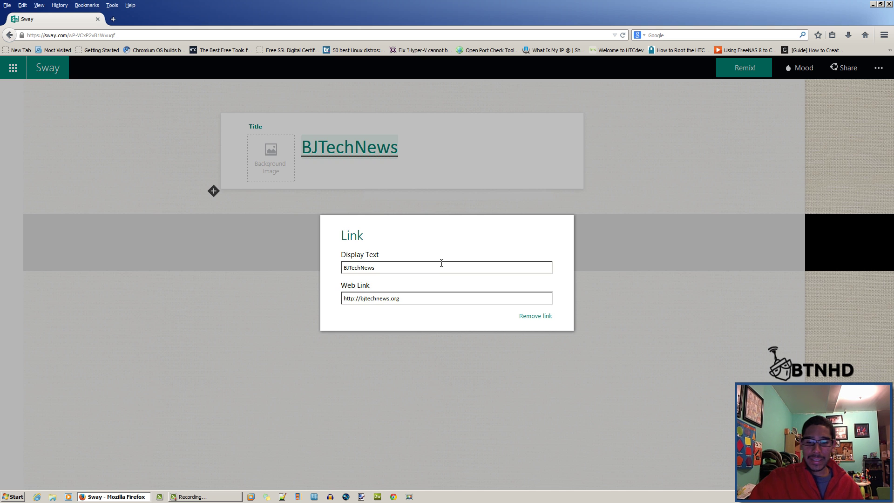
pyautogui.press('Return')
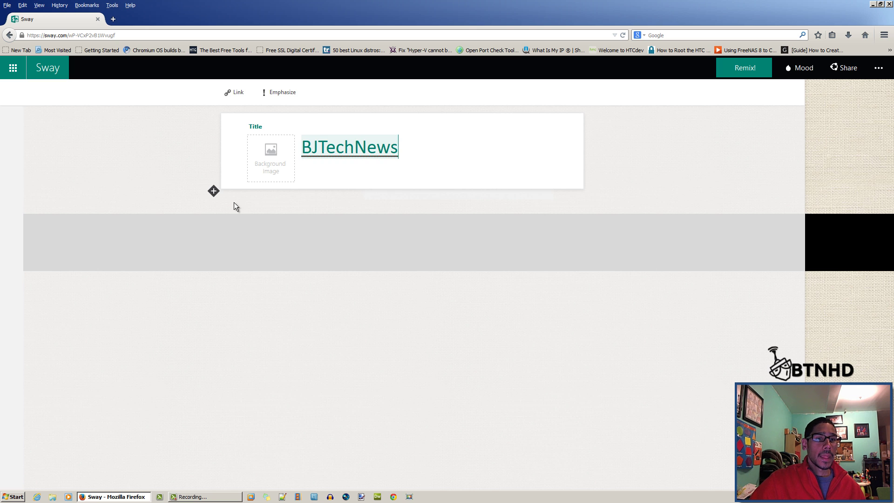
pyautogui.click(214, 191)
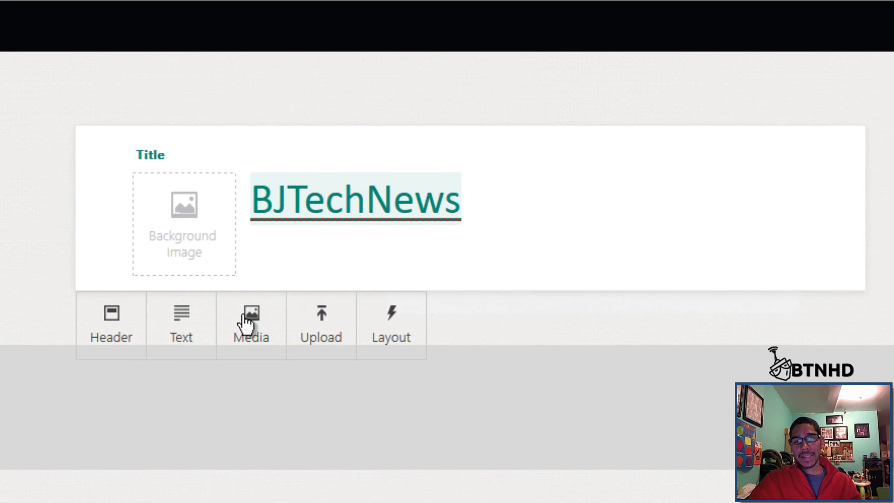
pyautogui.click(330, 324)
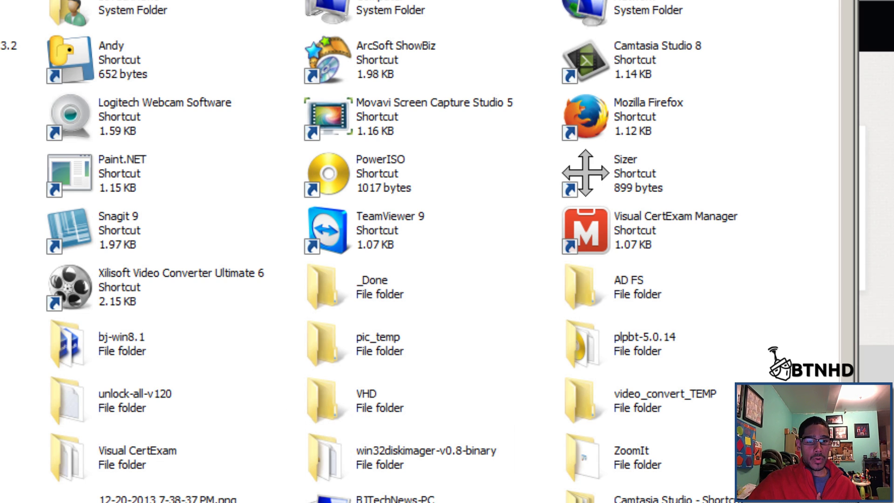
pyautogui.click(139, 497)
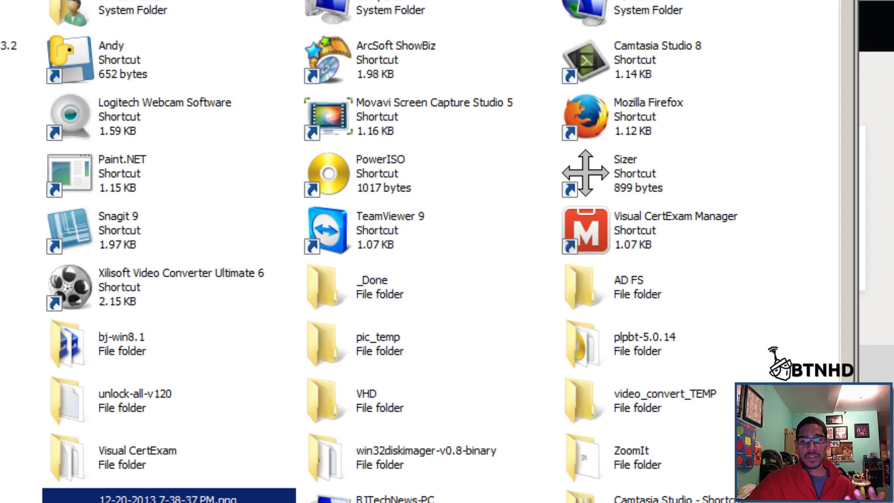
pyautogui.press('Return')
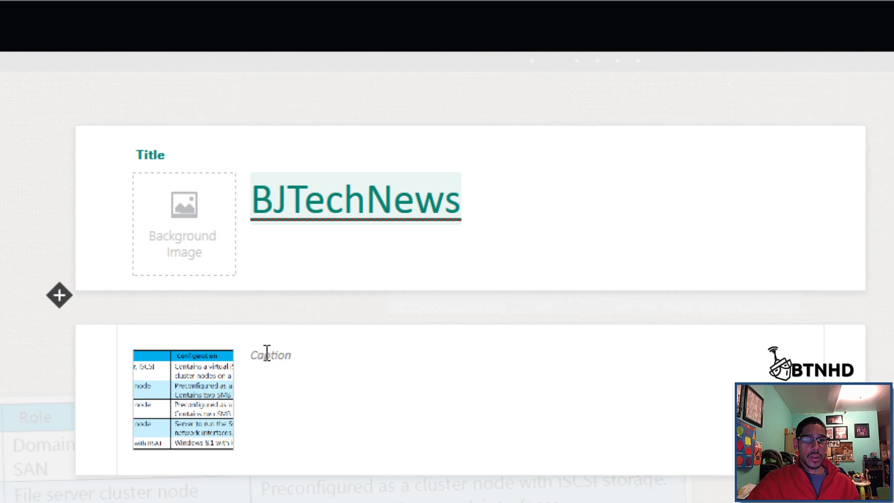
# Enter 'Hello World' as the image's caption
pyautogui.click(287, 353)
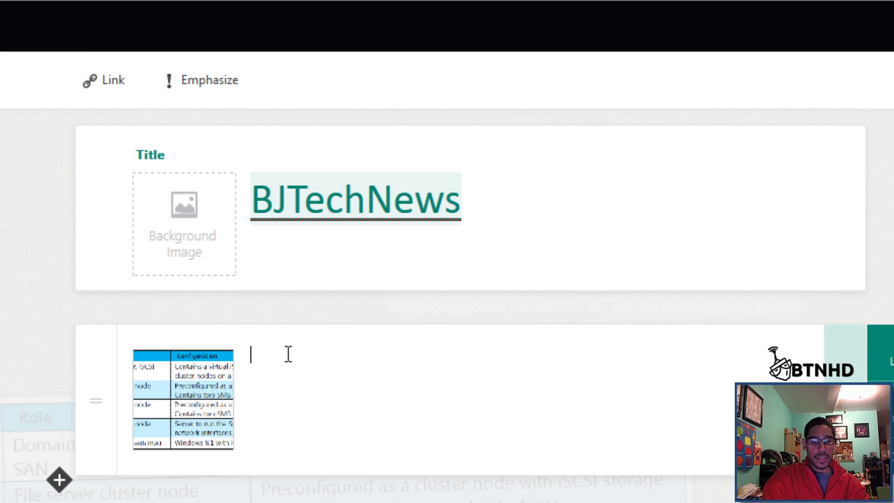
pyautogui.write('Hello World')
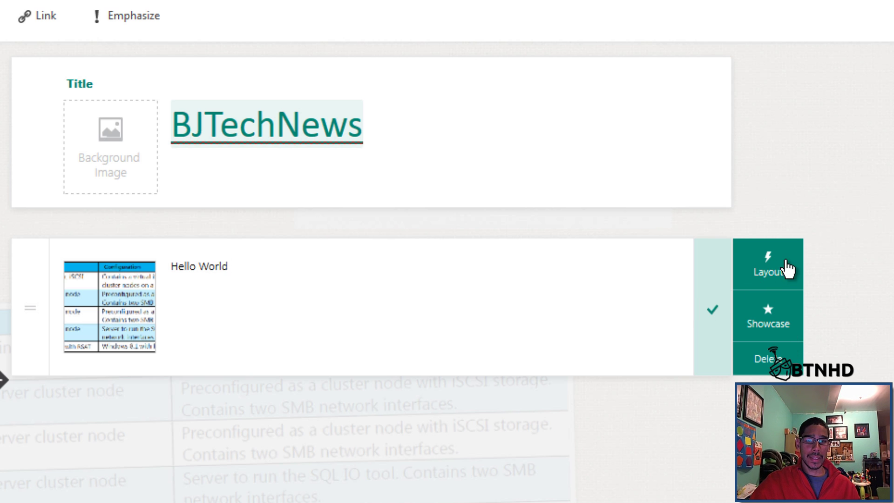
# Switch the image card's layout to Stack, then to Group, and add content to the group
pyautogui.click(712, 310)
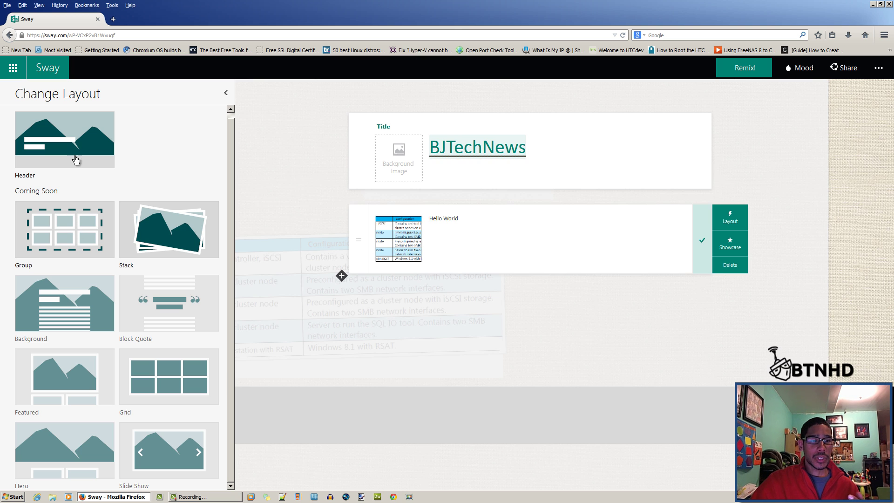
pyautogui.click(164, 211)
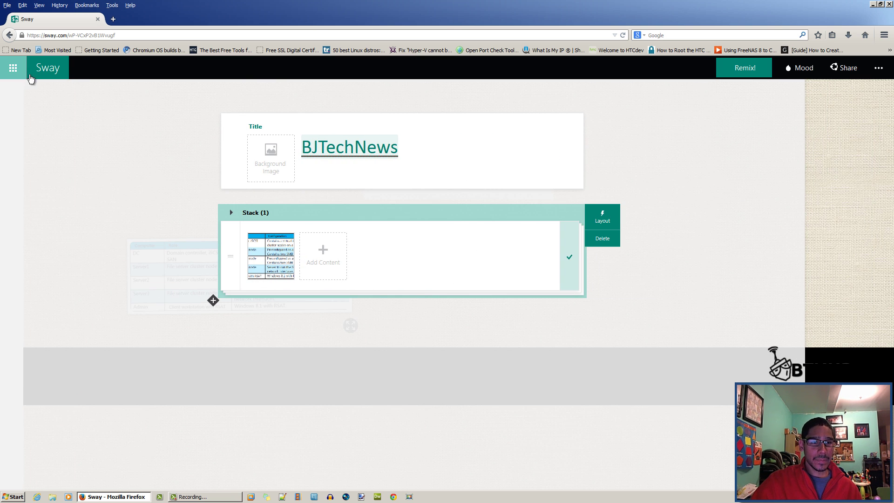
pyautogui.click(610, 220)
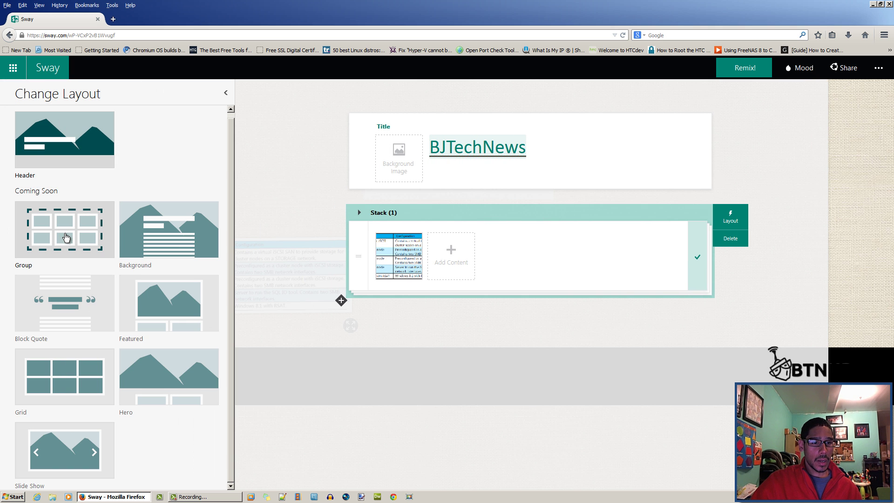
pyautogui.click(65, 236)
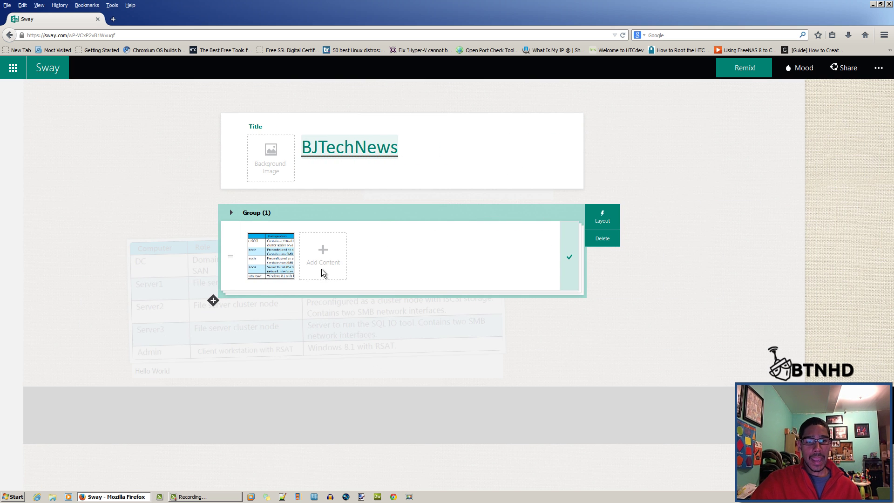
pyautogui.click(319, 253)
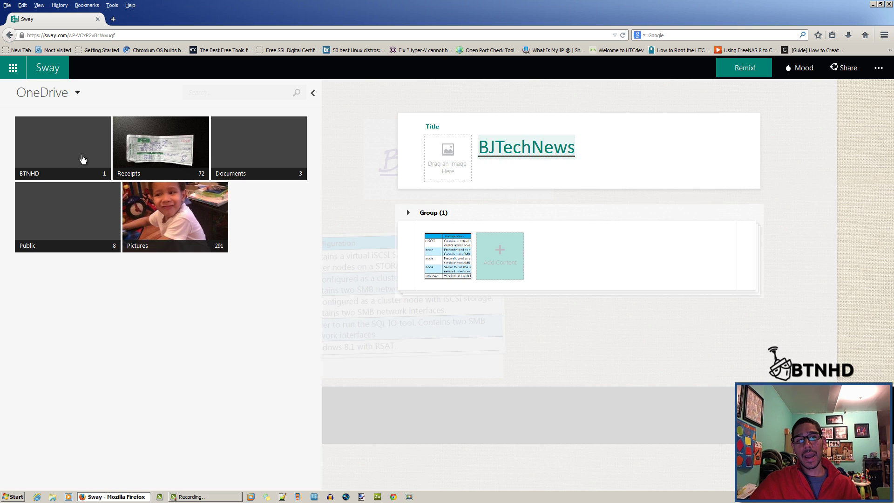
# Select the Group card so the OneDrive panel closes
pyautogui.click(581, 277)
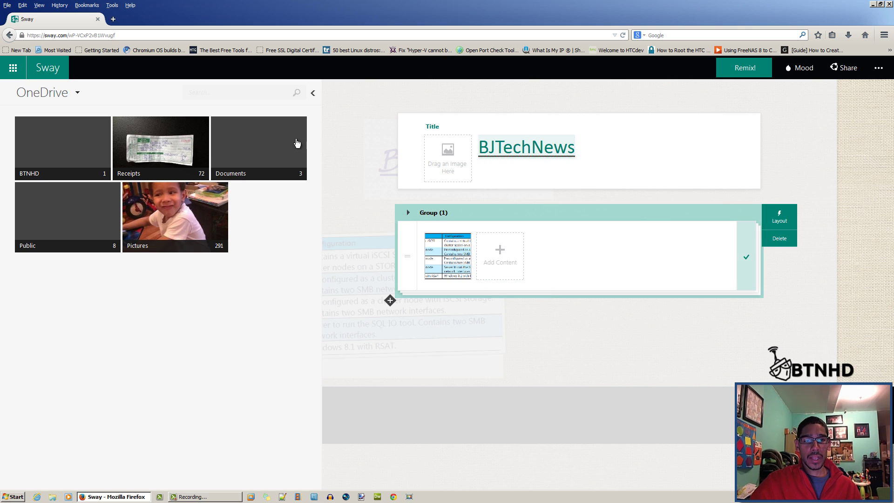
# Change the group back to a Stack layout and bring up the media sources for new content
pyautogui.click(315, 95)
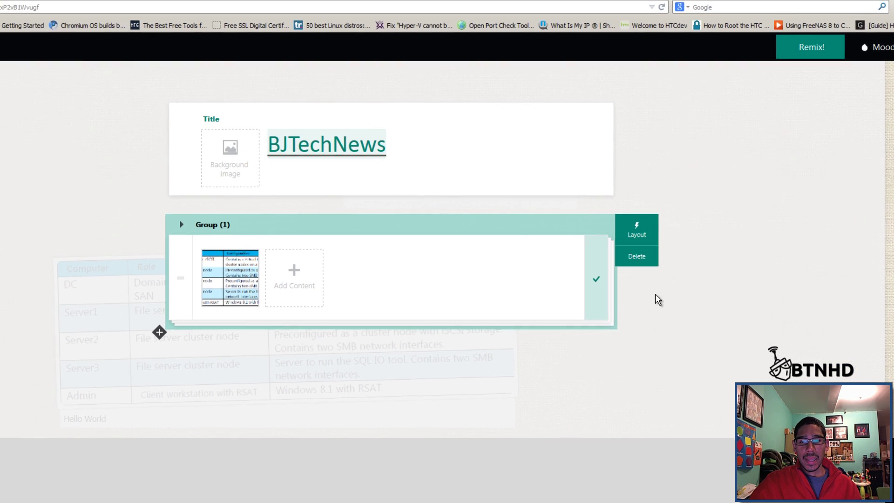
pyautogui.click(636, 229)
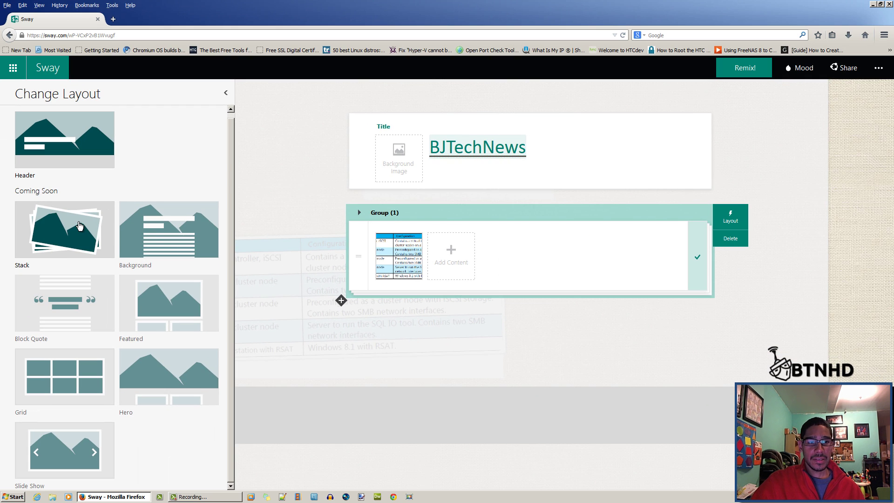
pyautogui.click(80, 226)
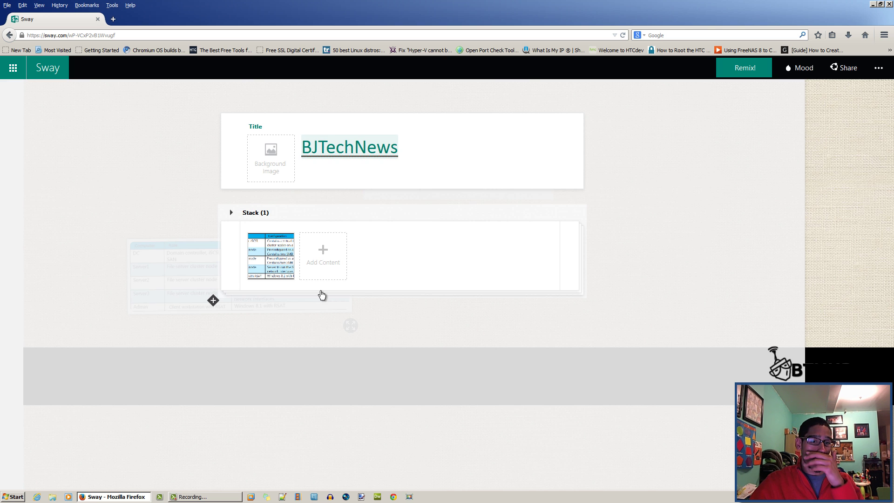
pyautogui.click(210, 305)
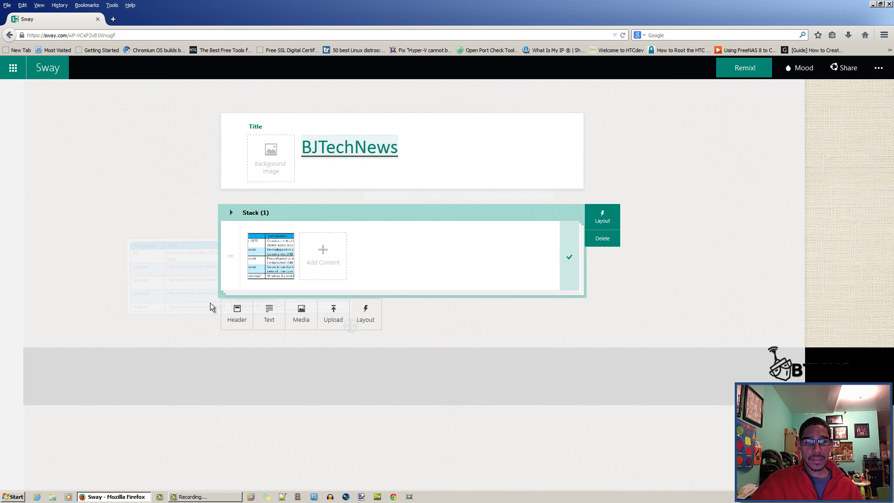
pyautogui.click(307, 317)
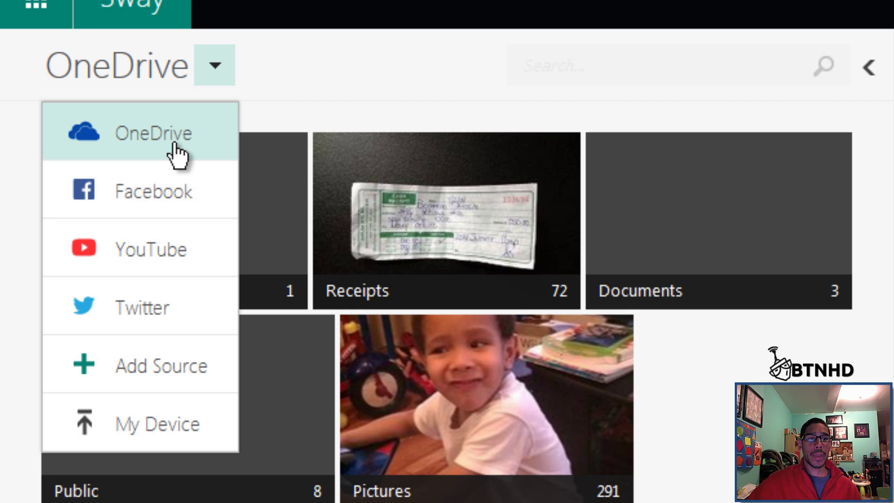
pyautogui.click(164, 360)
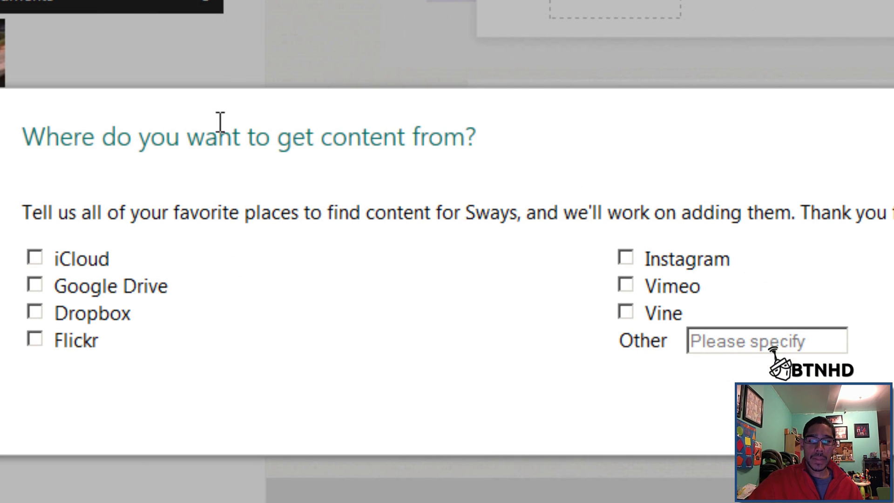
pyautogui.press('Escape')
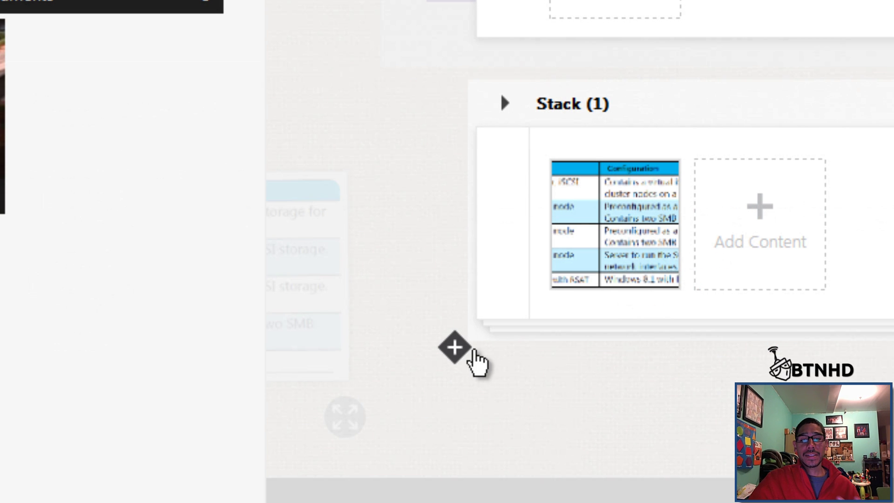
# Search YouTube for 'bjtechnews' and add the 0:07 intro video as a new card
pyautogui.click(455, 350)
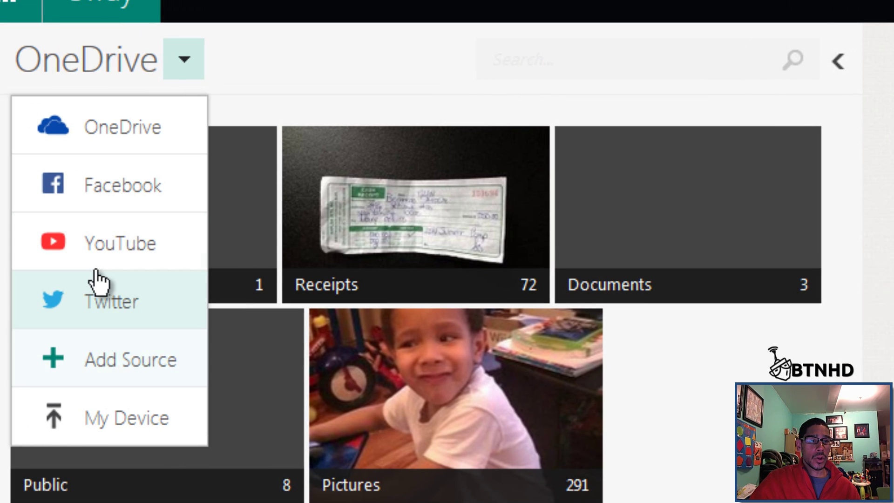
pyautogui.click(96, 259)
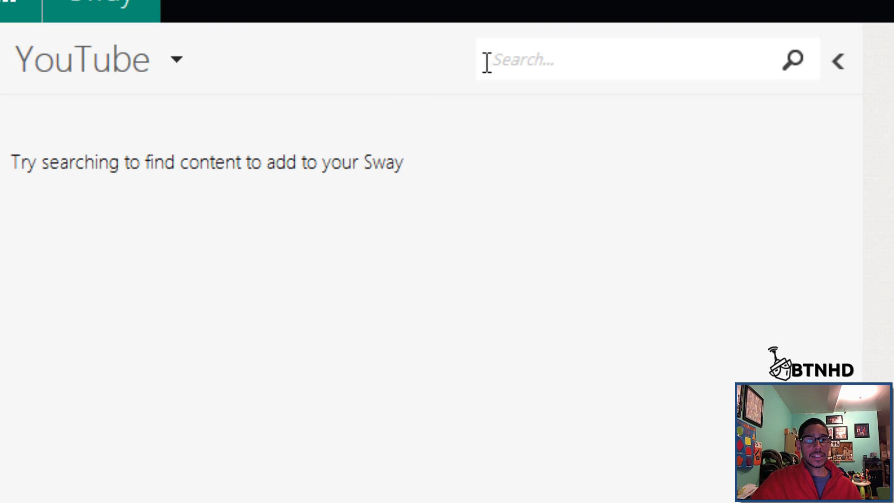
pyautogui.click(507, 60)
pyautogui.write('bjtechnews')
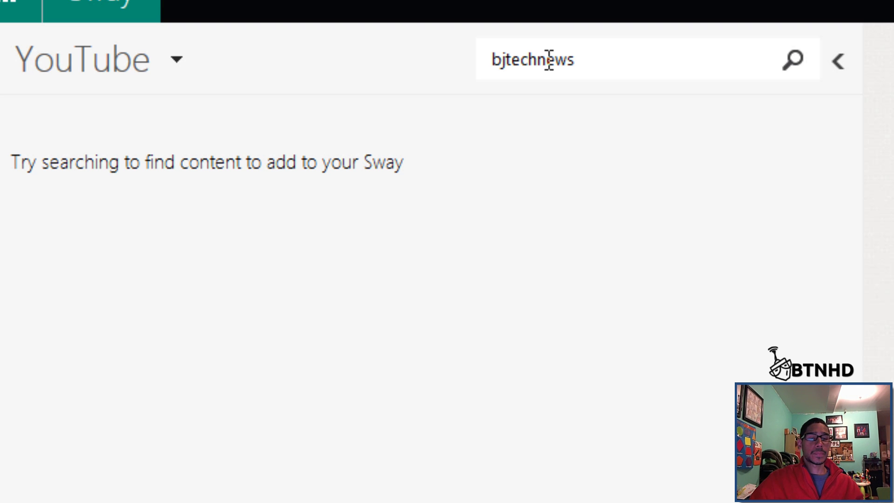
pyautogui.press('Return')
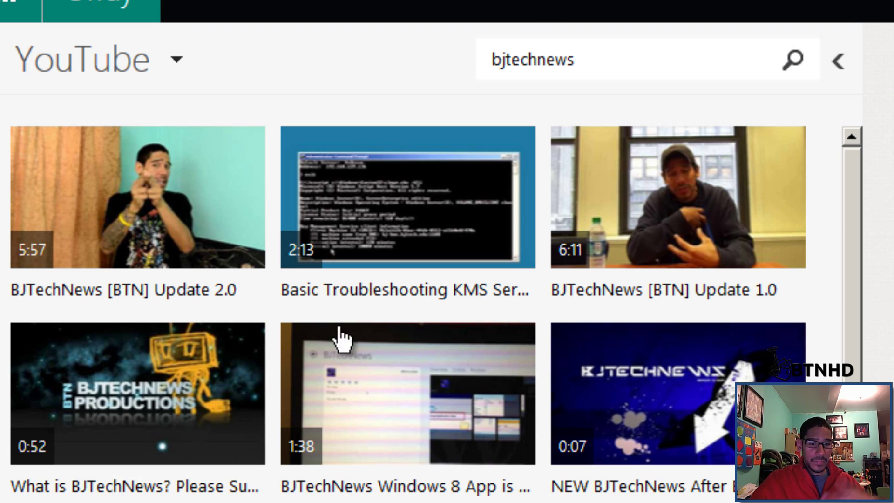
pyautogui.scroll(-5, 862, 323)
pyautogui.scroll(5, 773, 363)
pyautogui.click(680, 441)
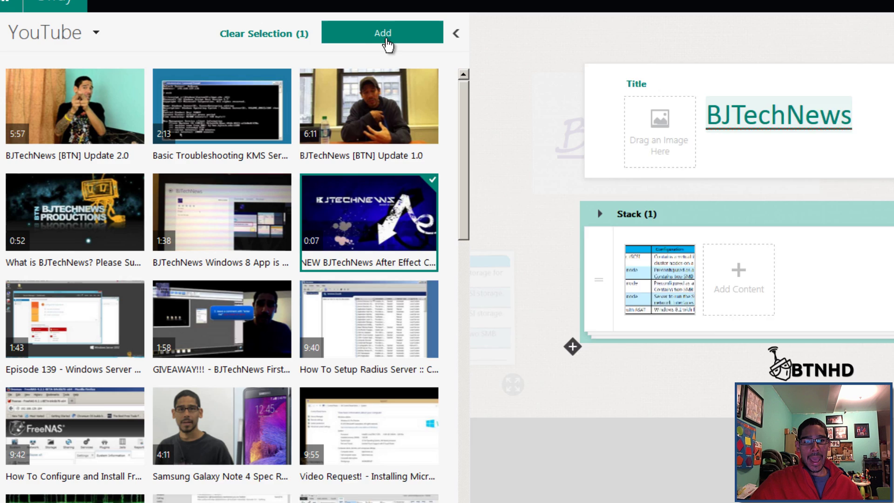
pyautogui.click(705, 63)
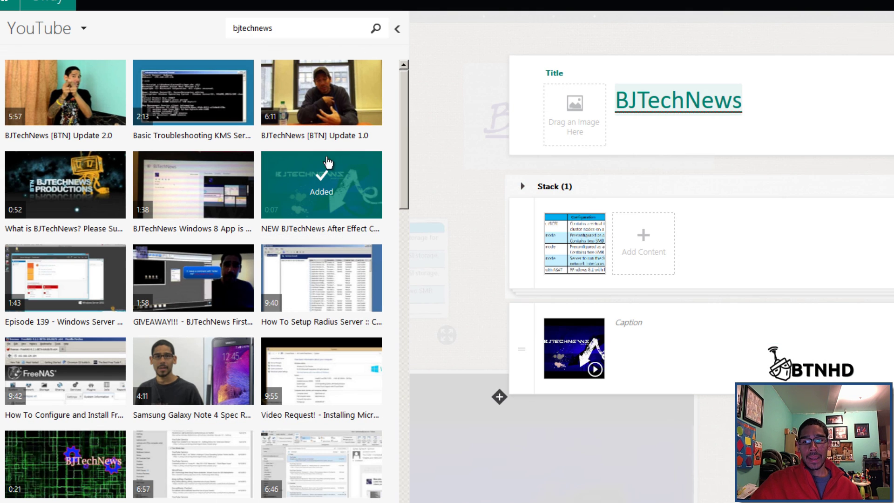
# Set the YouTube video card's emphasis to Most
pyautogui.click(398, 30)
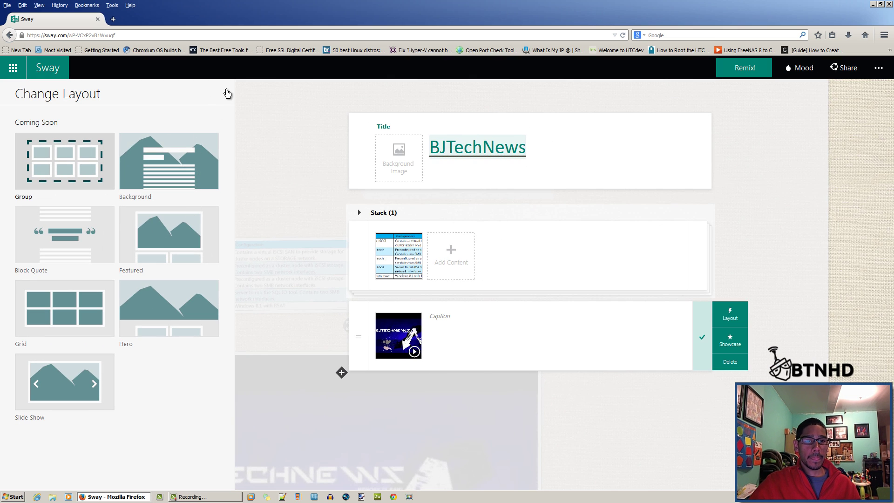
pyautogui.click(225, 93)
pyautogui.click(601, 341)
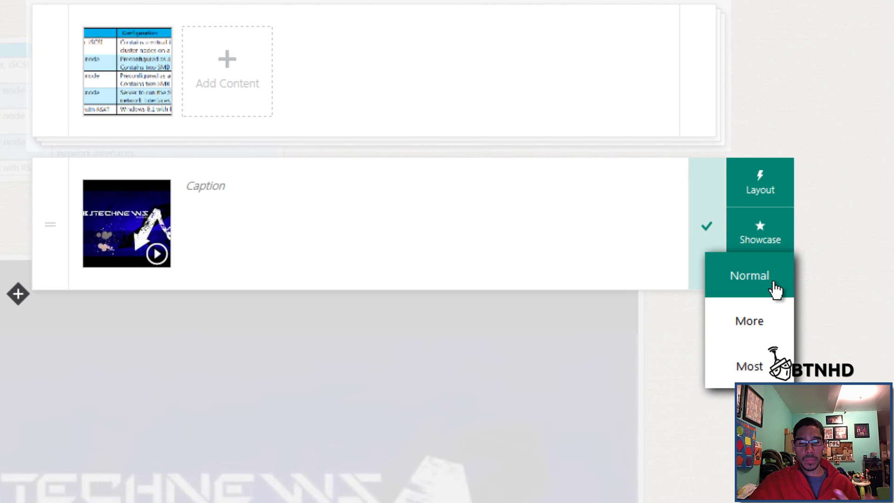
pyautogui.click(726, 335)
pyautogui.click(762, 372)
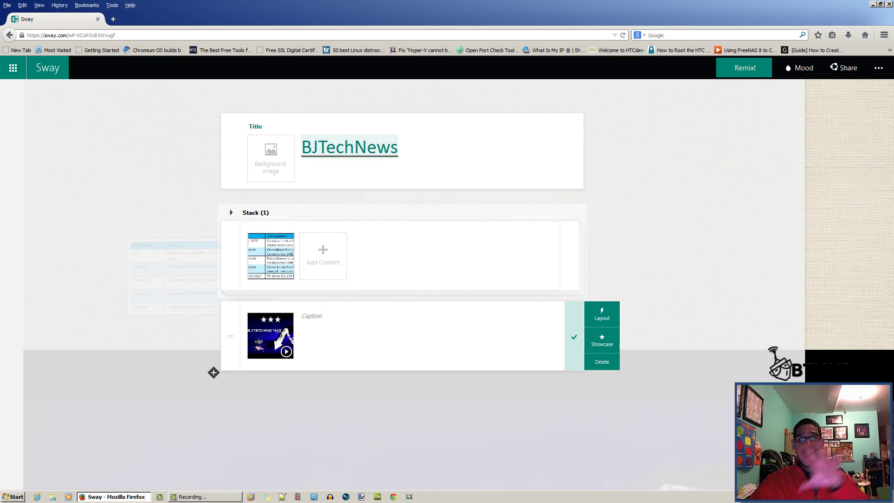
# Preview the finished Sway, scrolling through the title, picture and video
pyautogui.click(851, 254)
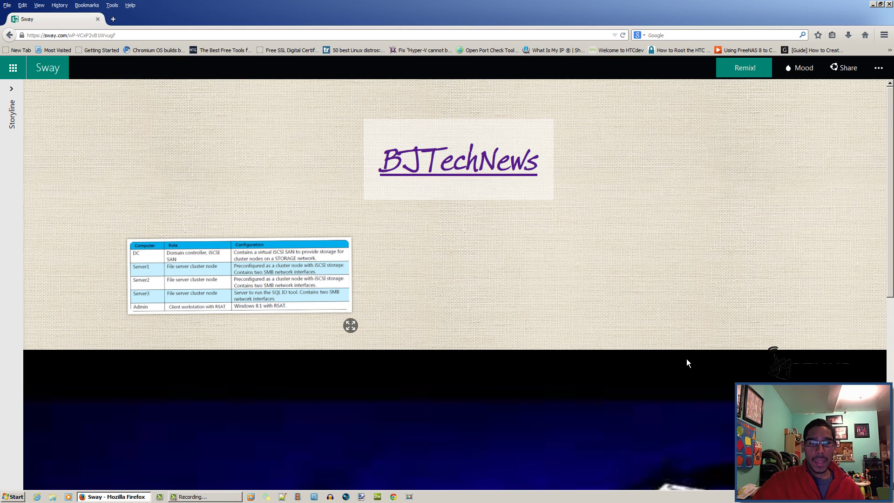
pyautogui.scroll(-5, 686, 358)
pyautogui.scroll(-3, 687, 362)
pyautogui.scroll(7, 687, 362)
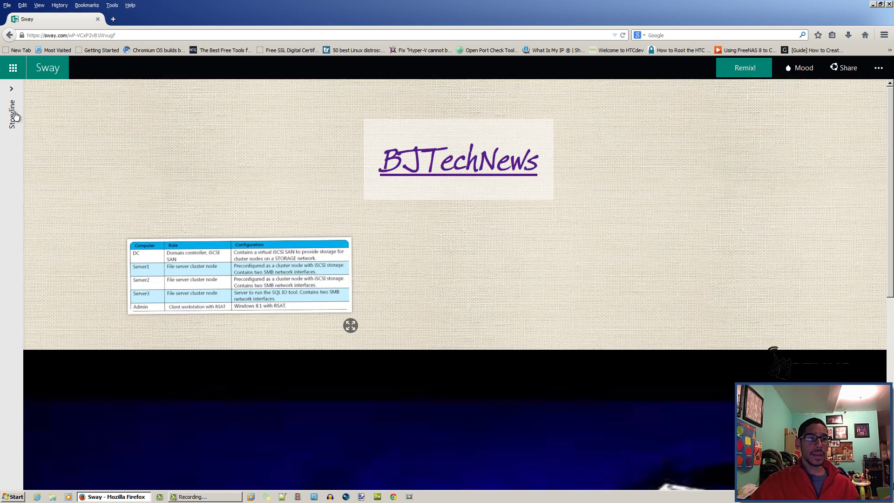
# Apply the dark wood style to the Sway after previewing the light-blue style
pyautogui.click(13, 95)
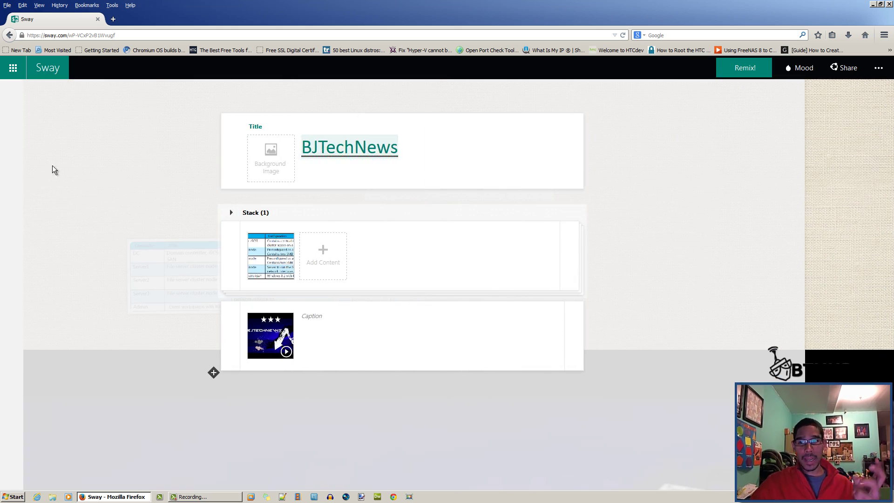
pyautogui.click(799, 76)
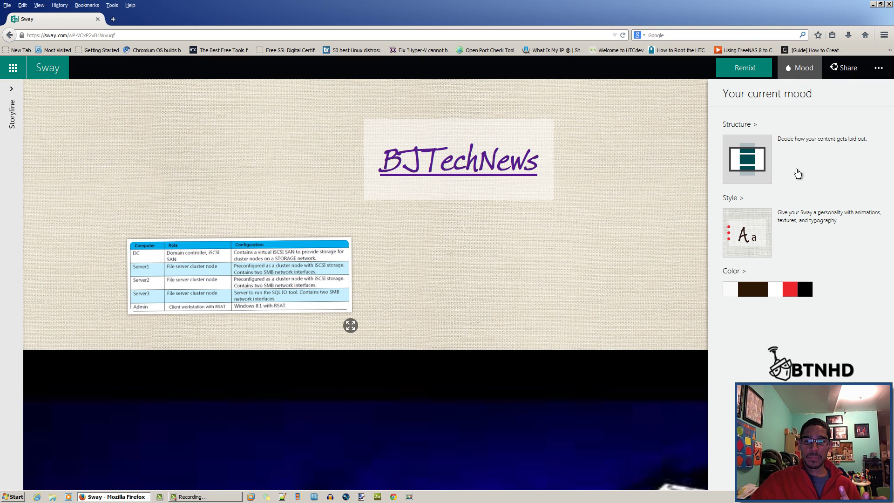
pyautogui.click(752, 244)
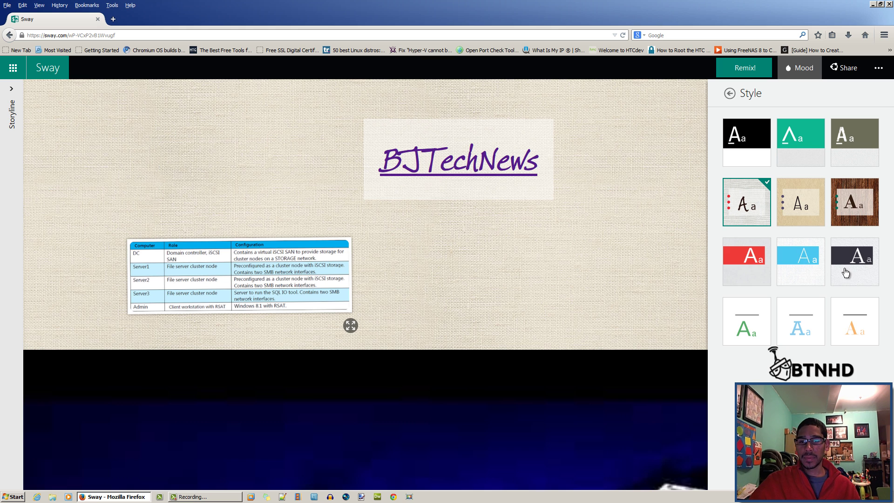
pyautogui.click(810, 269)
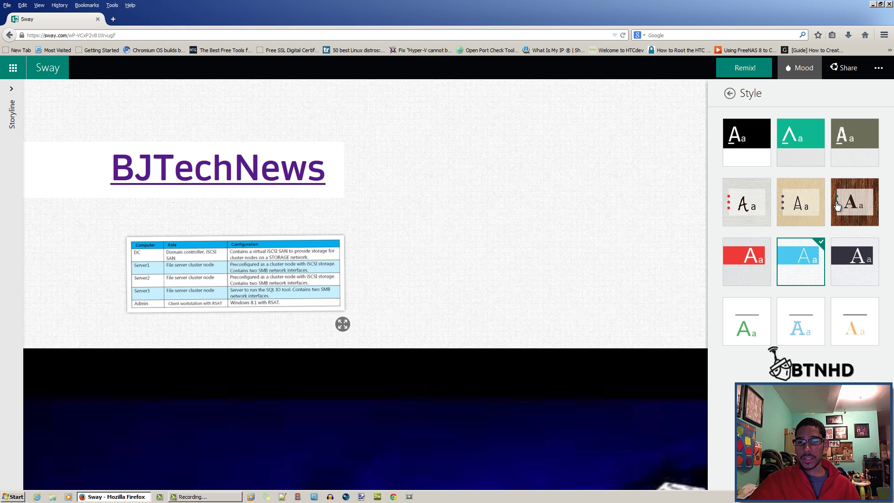
pyautogui.click(859, 206)
pyautogui.scroll(-5, 616, 235)
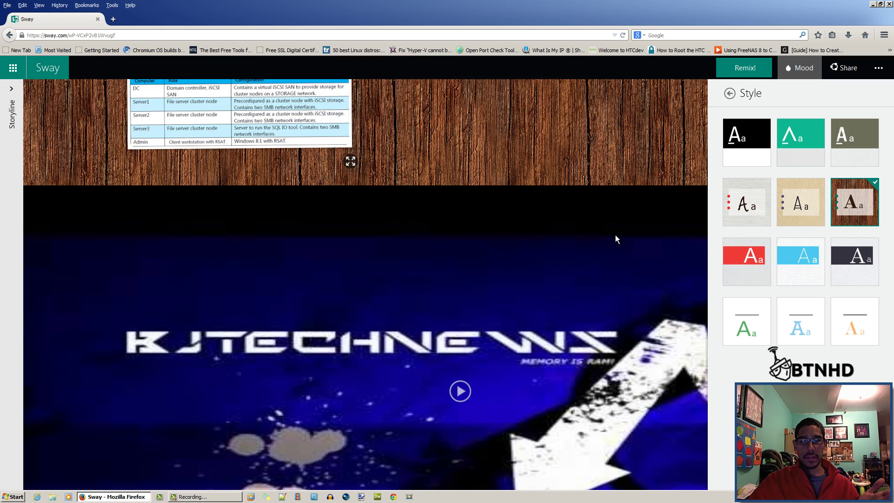
pyautogui.click(743, 74)
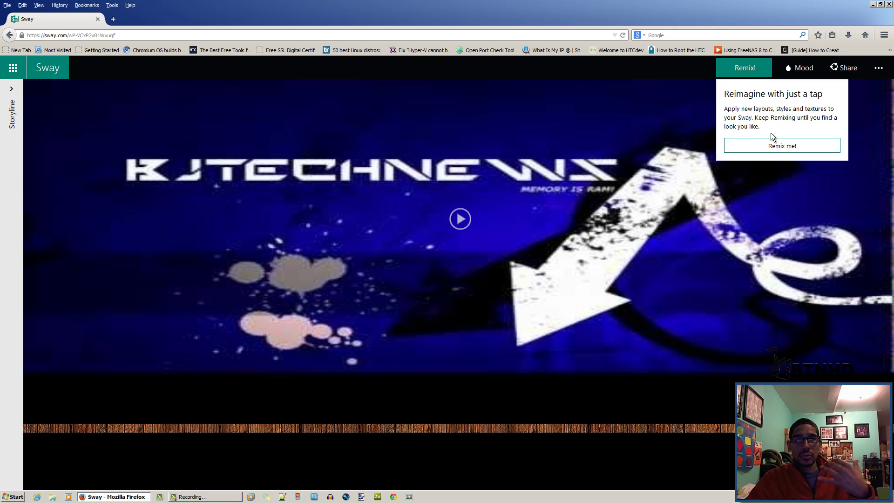
# Remix the wood-styled Sway into a new layout and advance to the video section
pyautogui.click(774, 145)
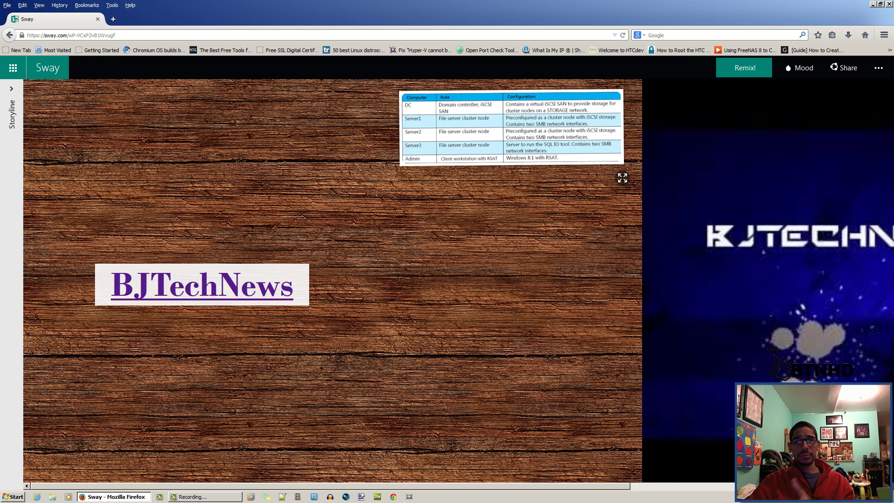
pyautogui.click(880, 471)
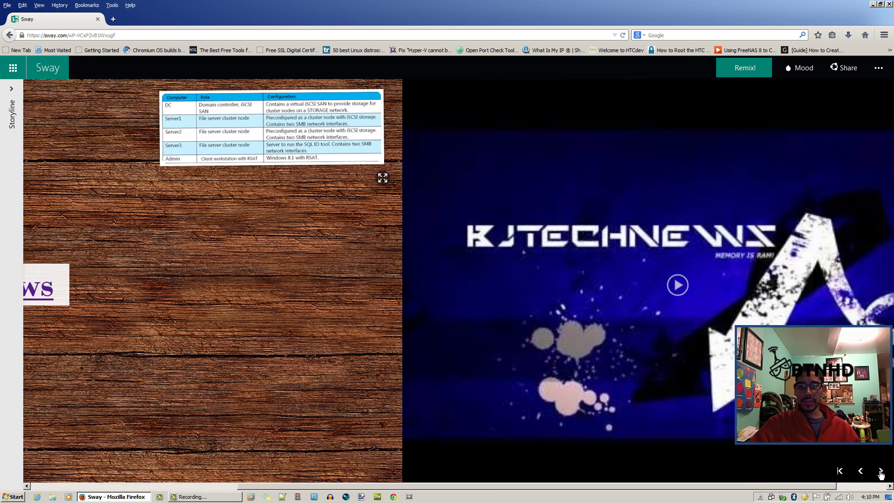
pyautogui.click(860, 471)
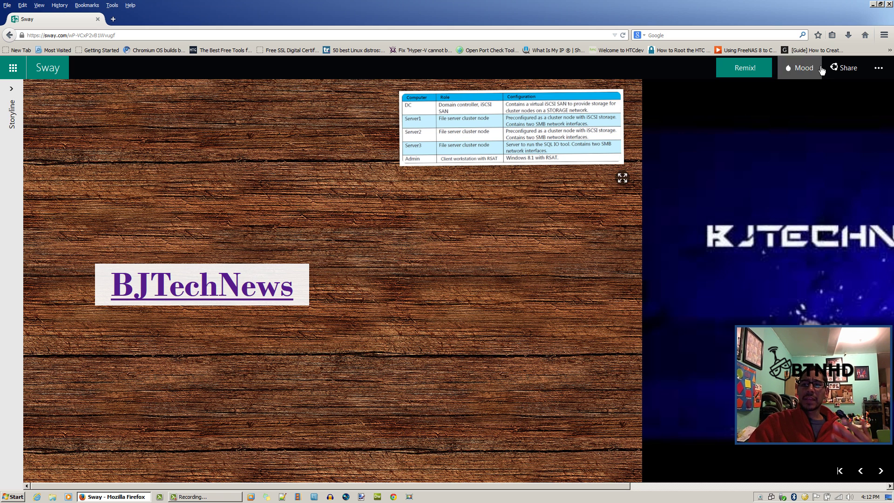
# Display the Sway's share link, then its embed code, closing each dialog afterward
pyautogui.click(844, 68)
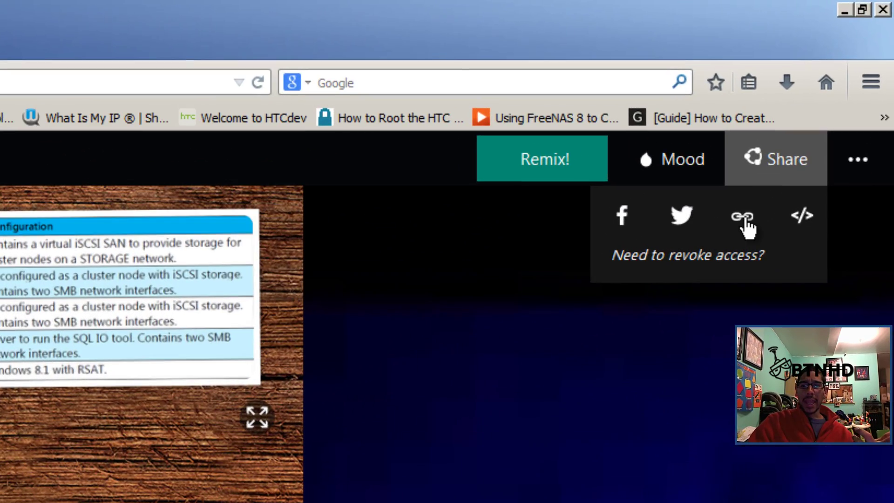
pyautogui.click(743, 217)
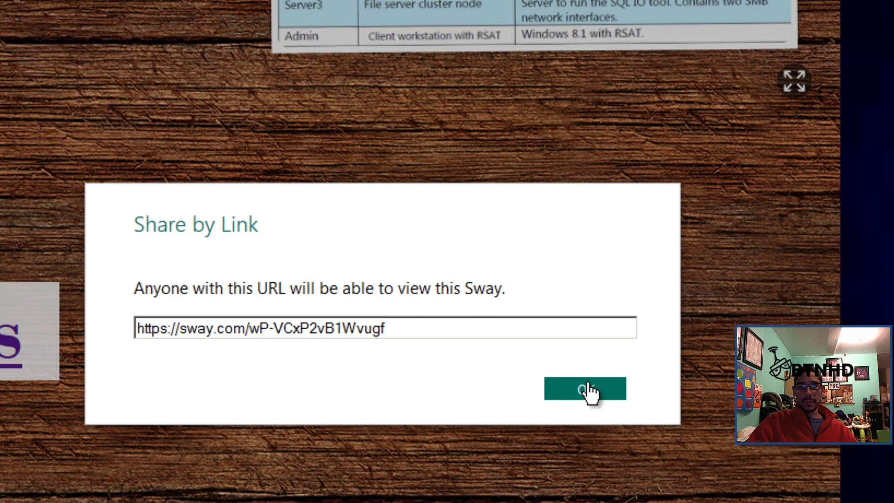
pyautogui.click(642, 366)
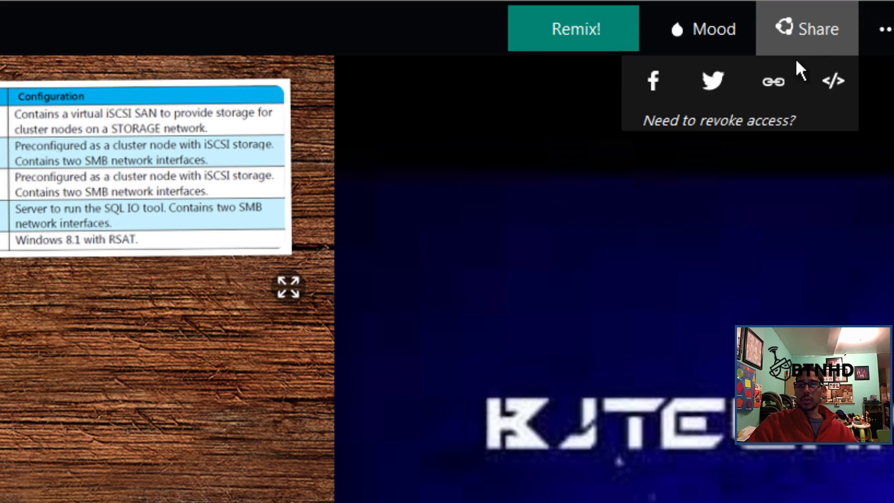
pyautogui.click(833, 88)
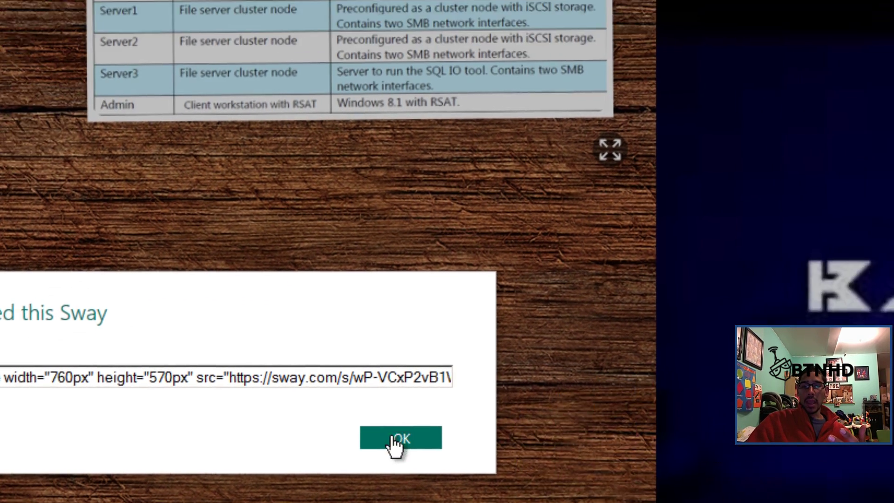
pyautogui.click(635, 346)
# Open the More options menu listing Preview, My Sways and Create New
pyautogui.click(860, 31)
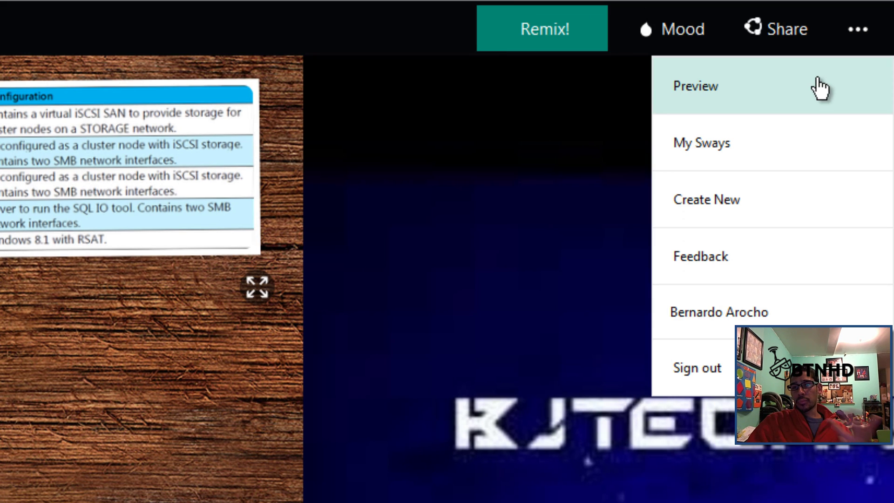